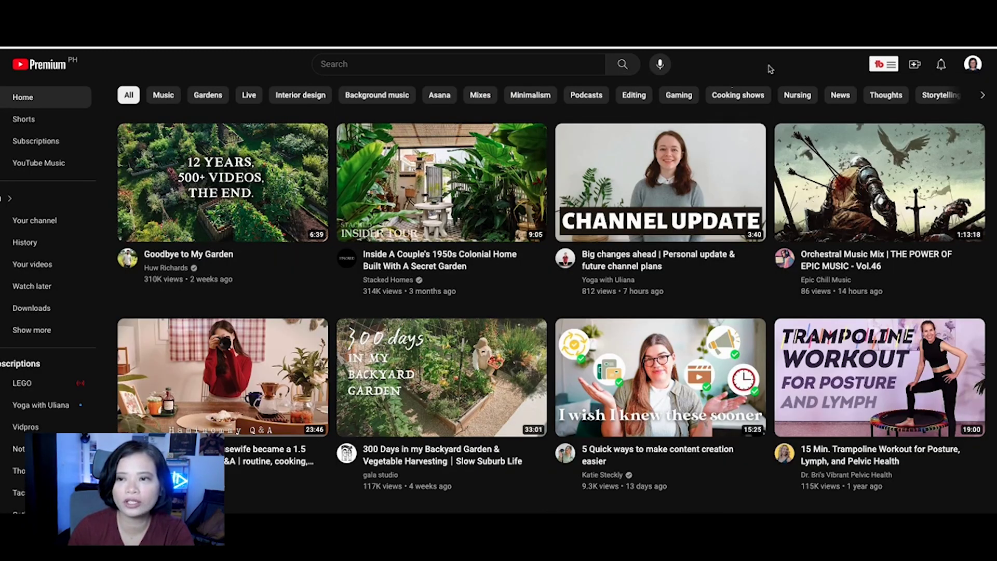
# Step: View the TubeBuddy extension's tools menu, close it and place the cursor in the YouTube search box
pyautogui.click(887, 64)
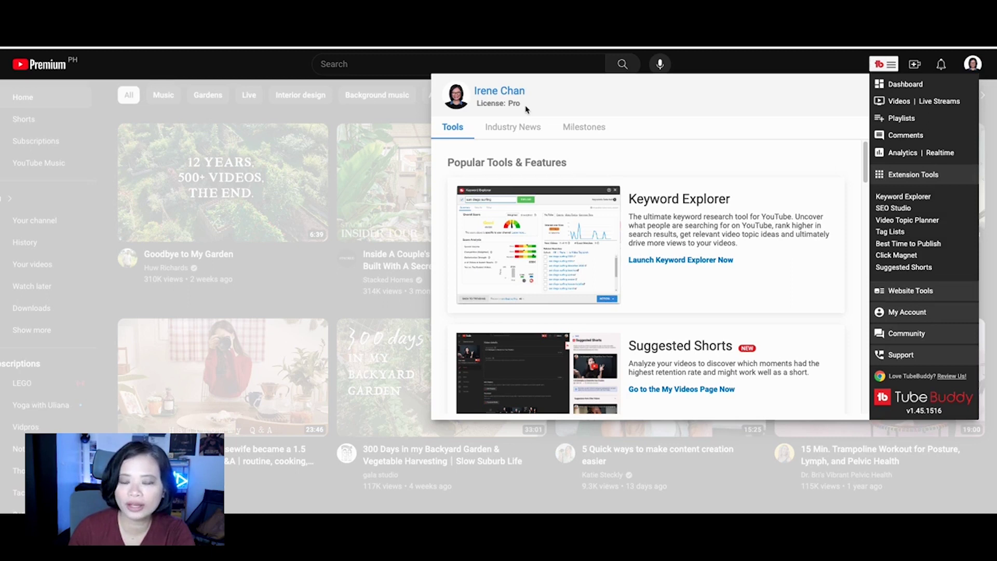
pyautogui.click(429, 57)
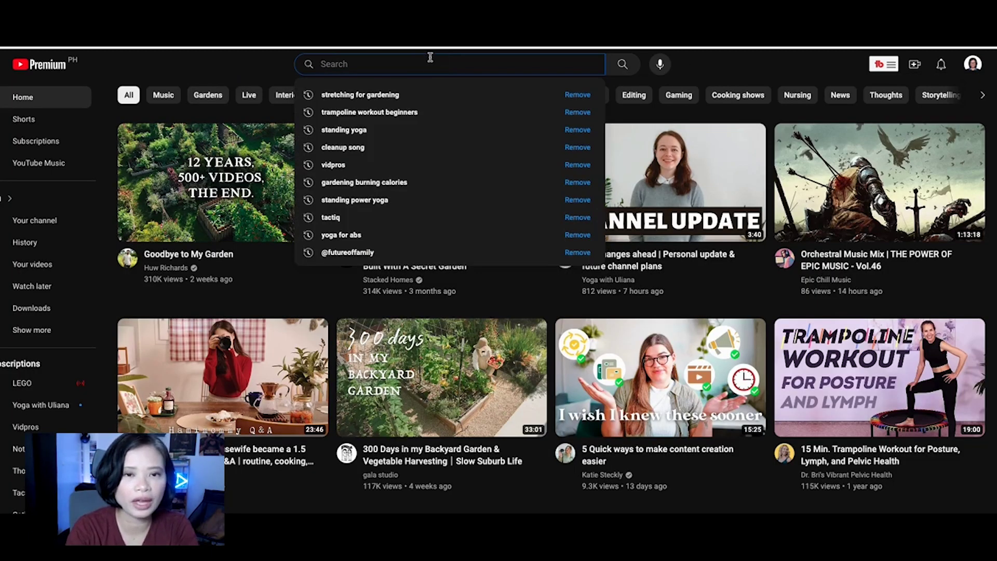
pyautogui.write('what is')
pyautogui.hotkey('ctrl', 'a')
pyautogui.press('BackSpace')
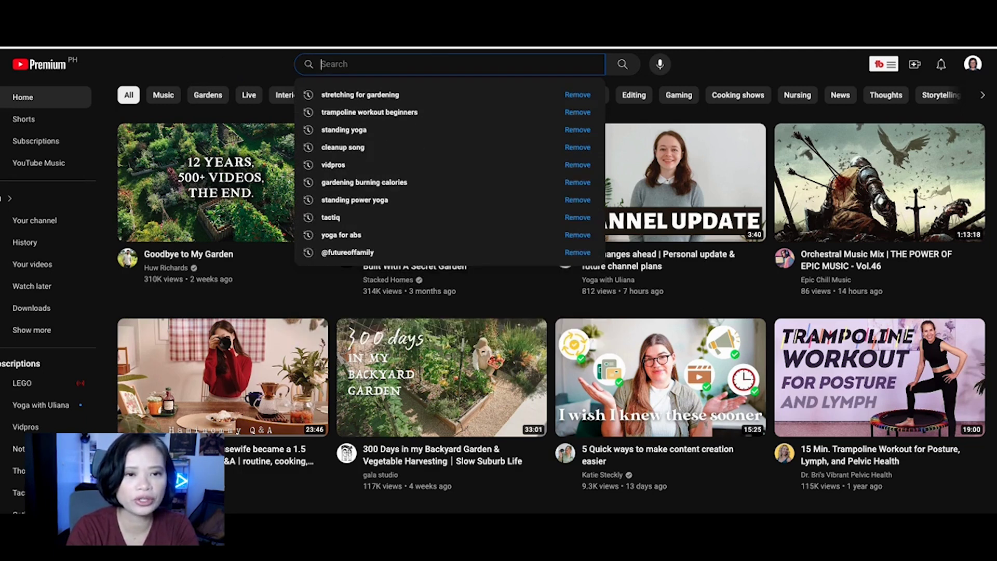
# Step: Enter "how marketers are using chatgpt" as the YouTube query and run the suggested search "how marketers can use chatgpt"
pyautogui.write('how')
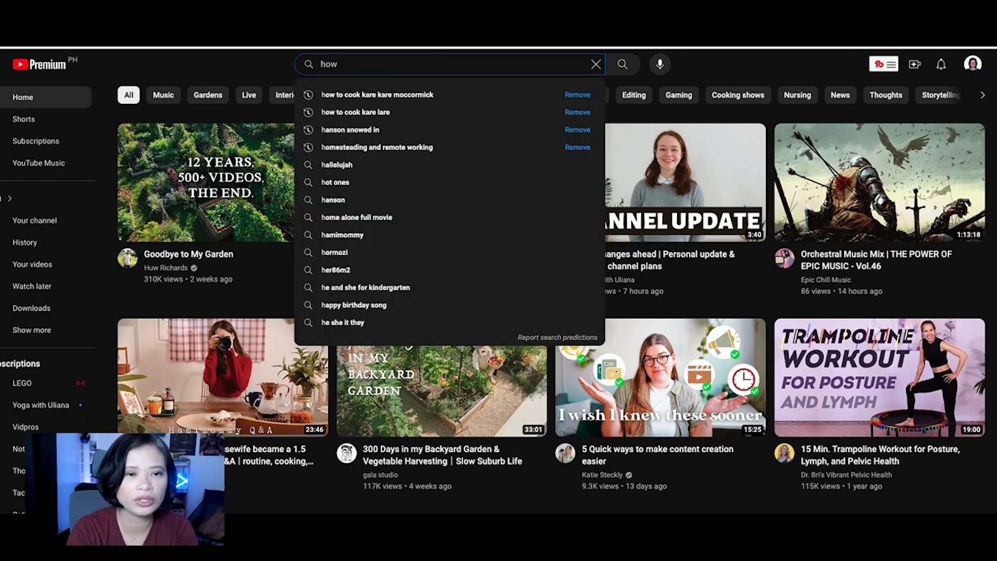
pyautogui.write(' marketers are using chatgpt')
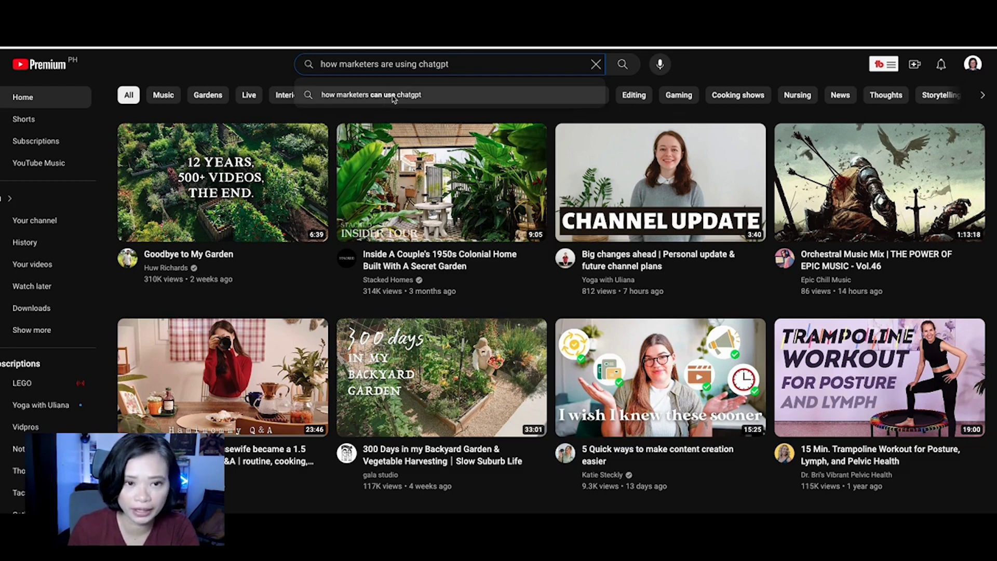
pyautogui.click(393, 95)
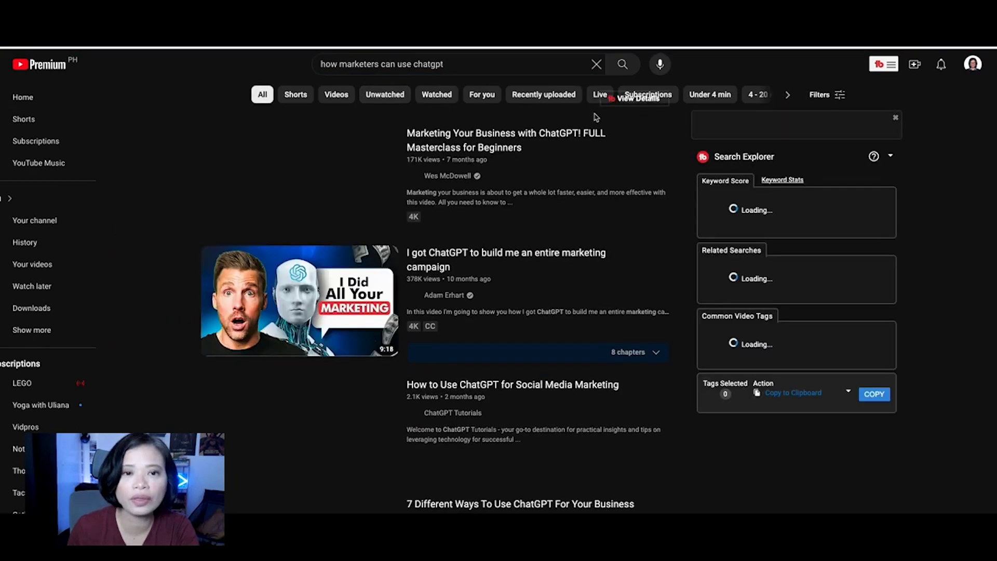
# Step: Examine TubeBuddy's Search Explorer keyword score for this query, including search volume, competition and overall rating
pyautogui.click(452, 62)
pyautogui.click(183, 76)
pyautogui.scroll(-5, 766, 212)
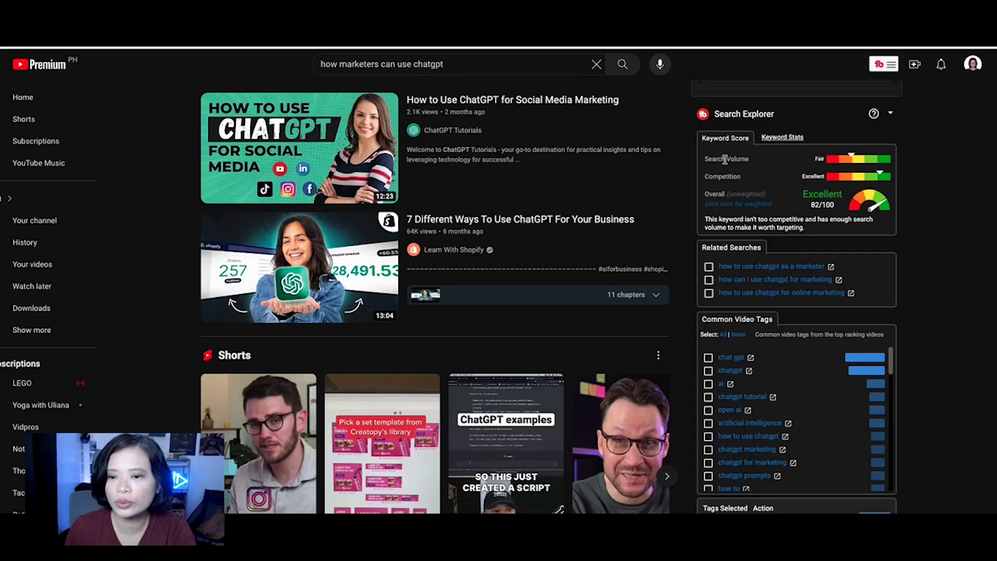
pyautogui.moveTo(705, 159); pyautogui.dragTo(751, 161)
pyautogui.click(719, 168)
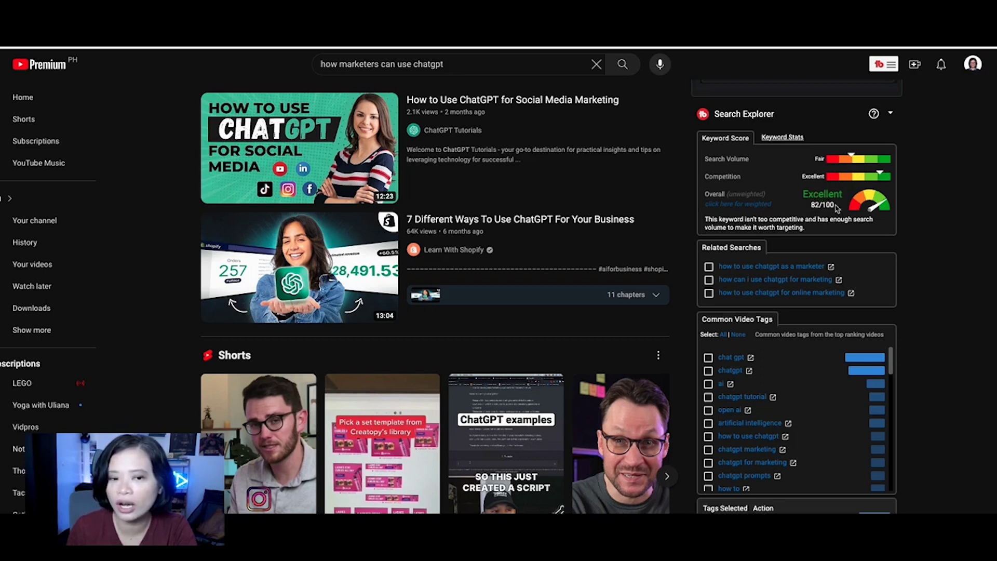
pyautogui.doubleClick(809, 194)
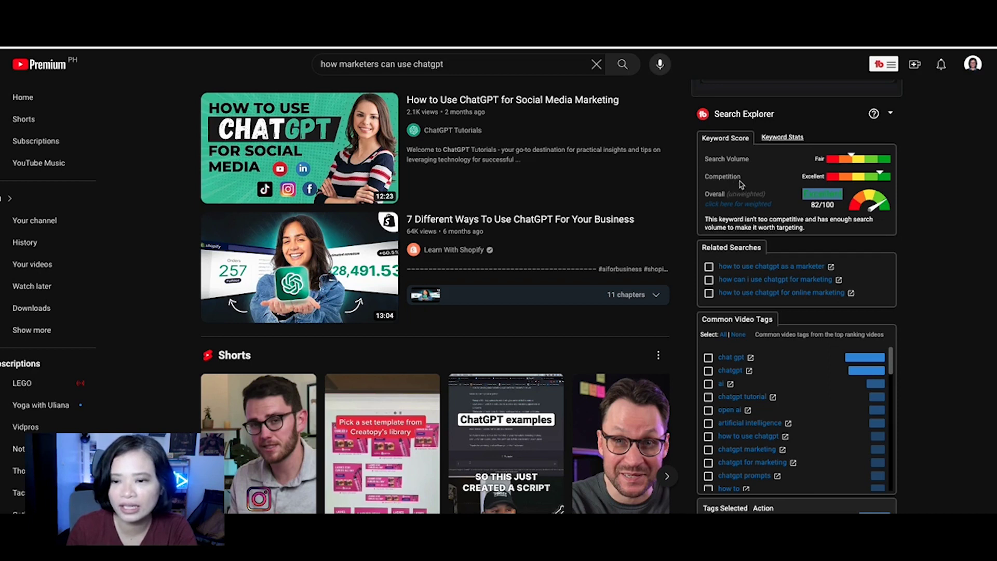
pyautogui.scroll(-1, 746, 192)
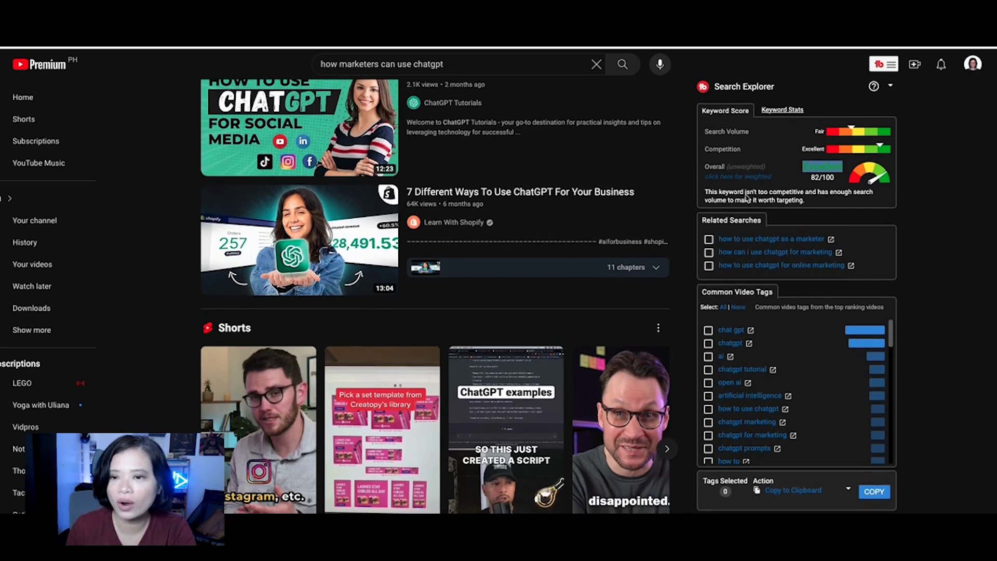
pyautogui.scroll(-1, 744, 198)
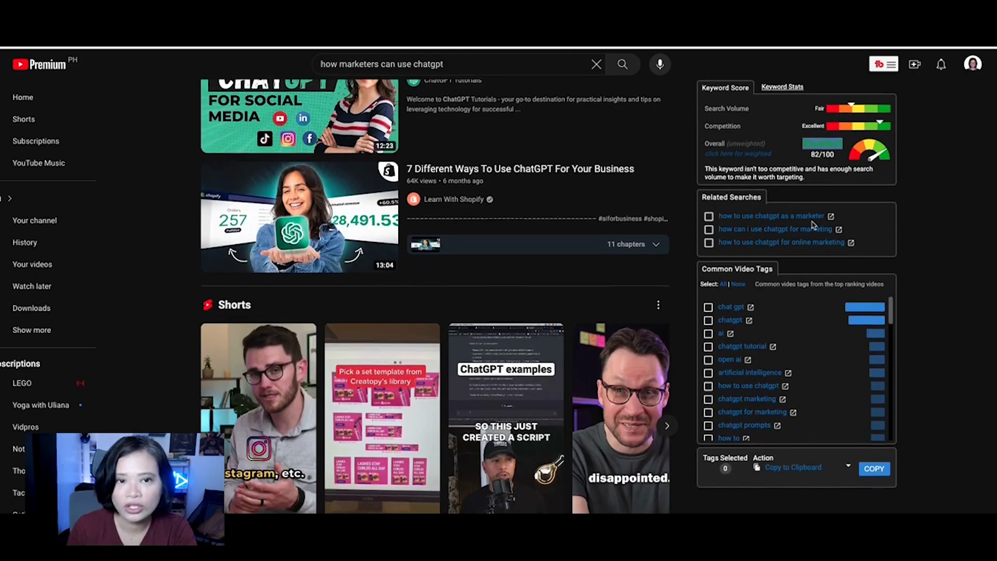
# Step: Select the related searches "how to use chatgpt as a marketer", "how can i use chatgpt for marketing" and "how to use chatgpt for online marketing"
pyautogui.click(709, 218)
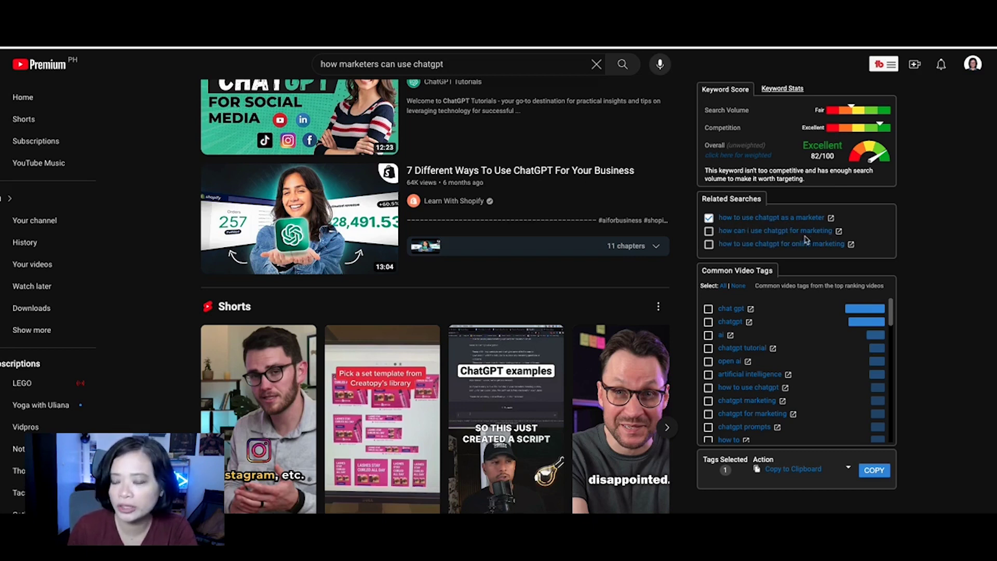
pyautogui.click(708, 231)
pyautogui.click(709, 245)
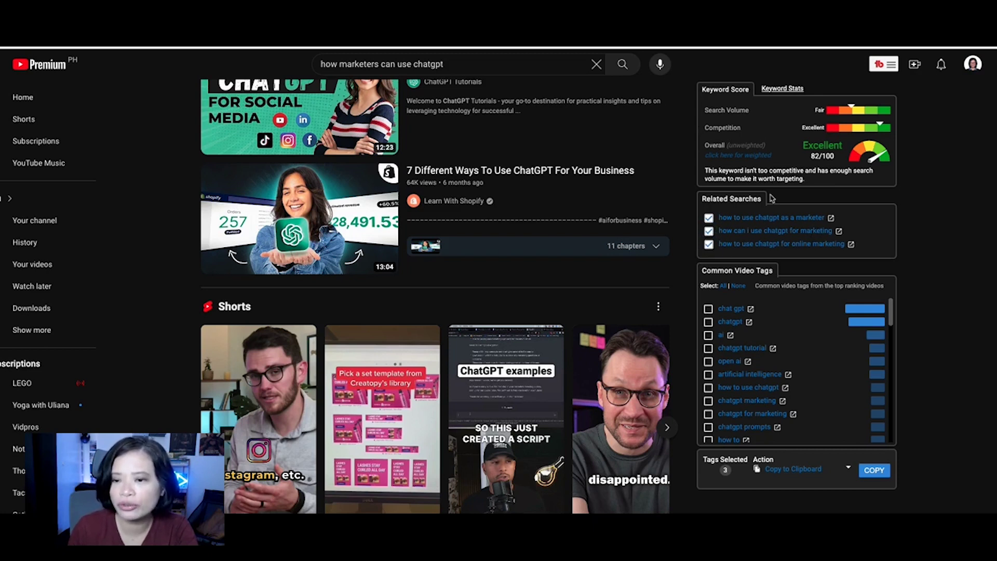
pyautogui.press('/')
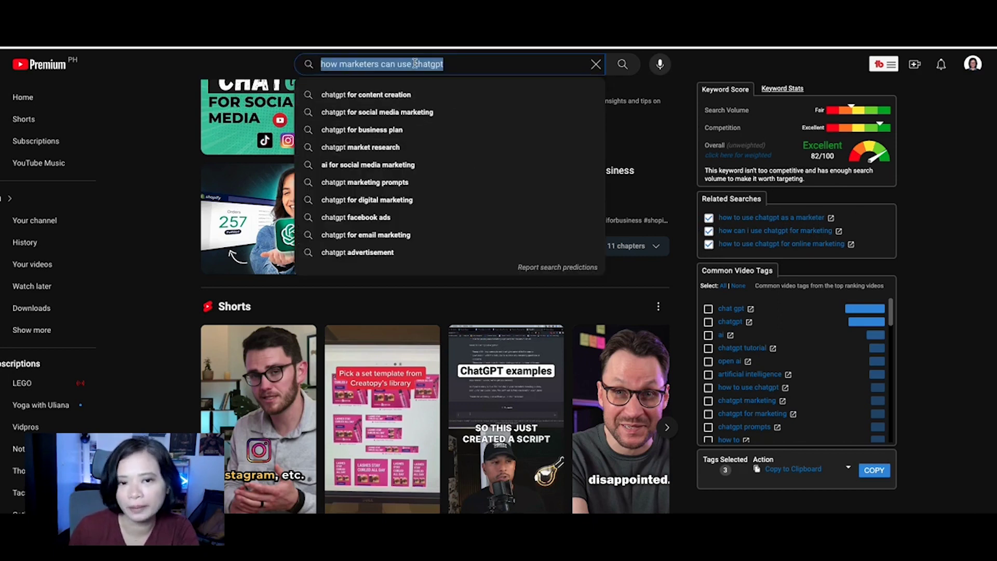
pyautogui.click(932, 234)
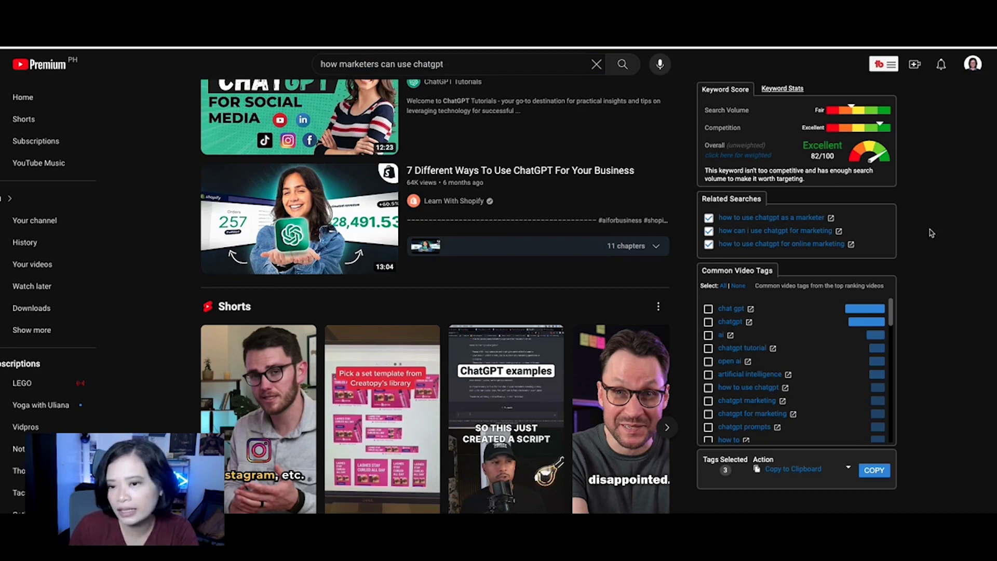
# Step: Select the common video tags chat gpt, chatgpt, chatgpt tutorial, how to use chatgpt, chatgpt marketing and chatgpt for marketing
pyautogui.scroll(-2, 790, 261)
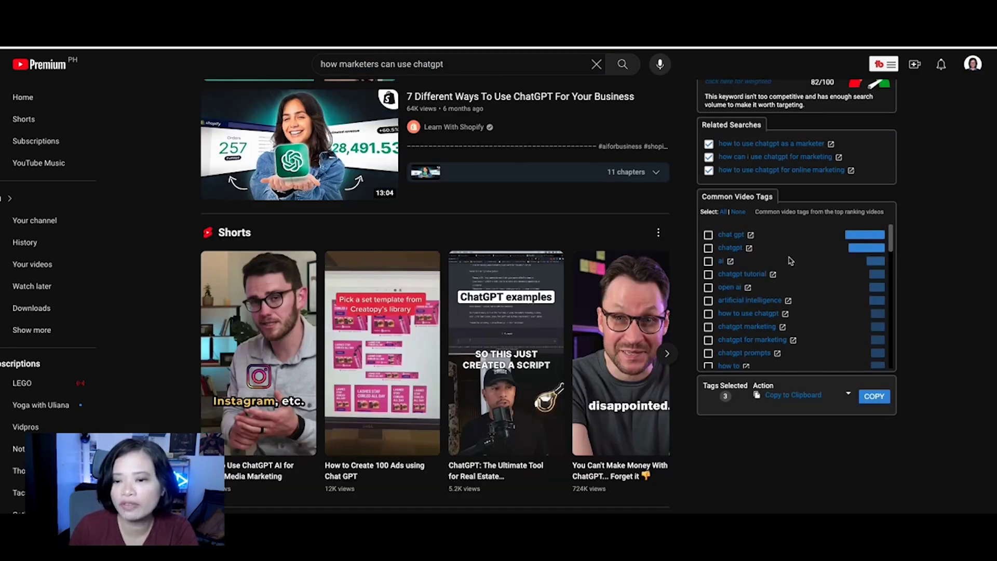
pyautogui.scroll(-1, 790, 260)
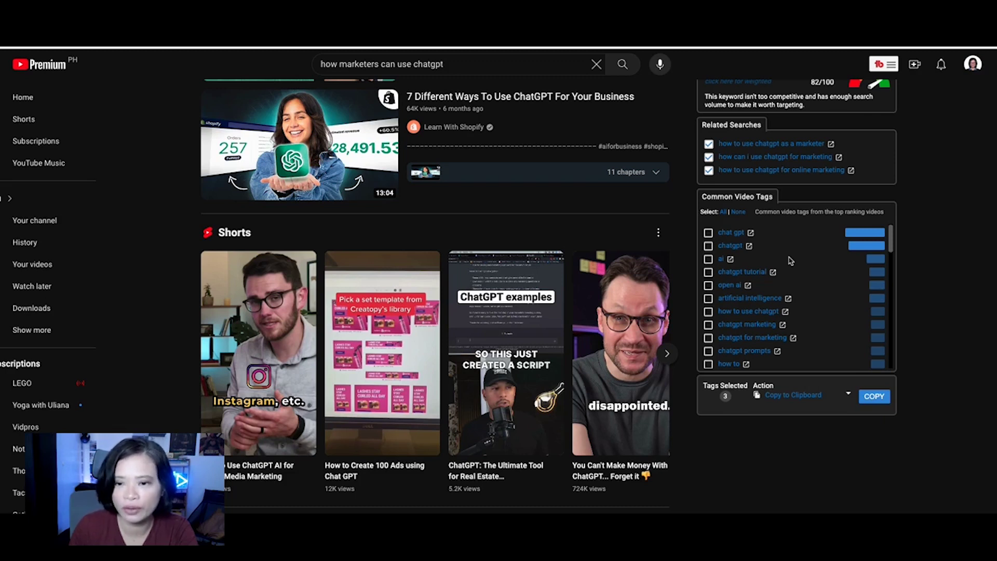
pyautogui.click(708, 232)
pyautogui.click(708, 246)
pyautogui.click(708, 271)
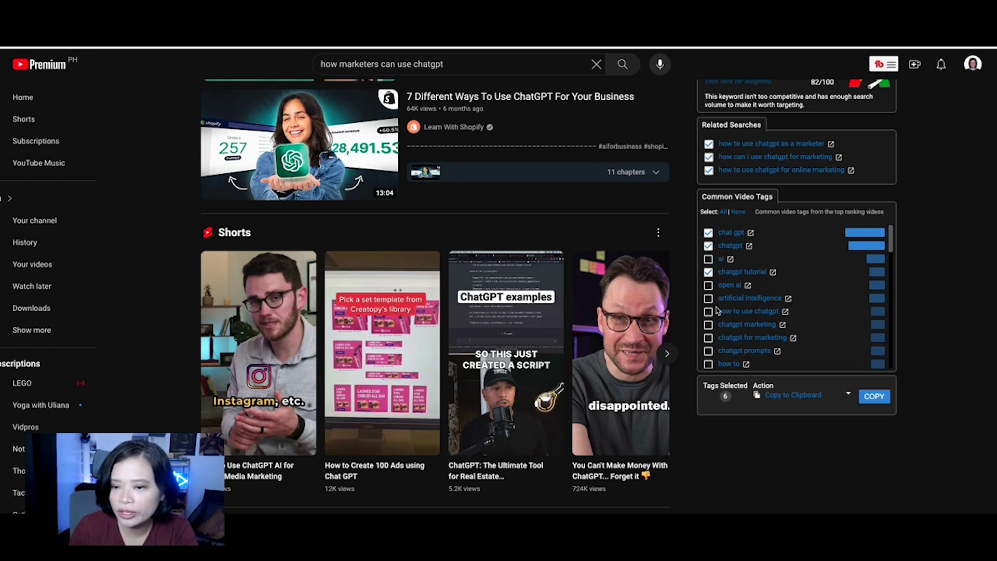
pyautogui.click(707, 312)
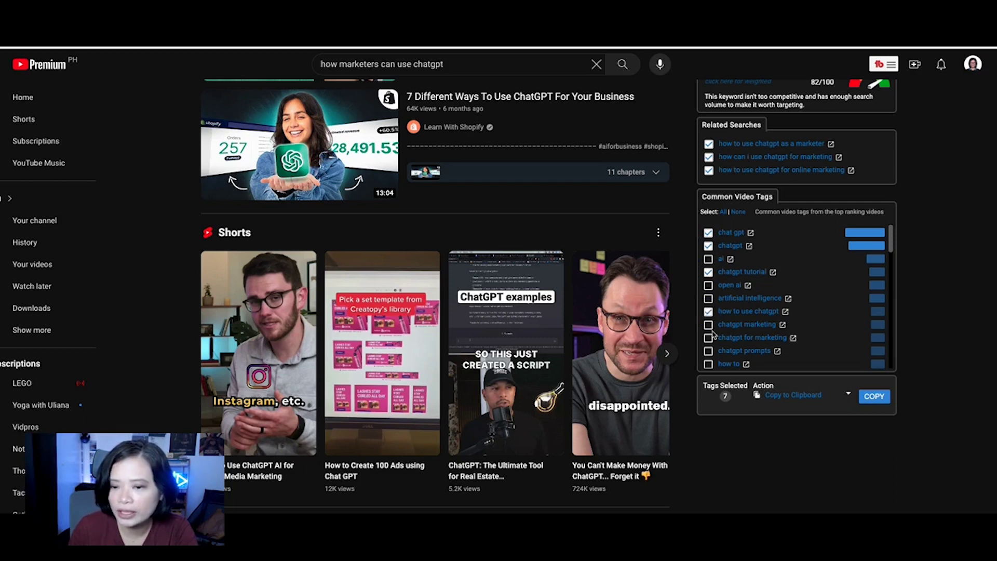
pyautogui.scroll(-1, 707, 315)
pyautogui.click(708, 311)
pyautogui.click(708, 324)
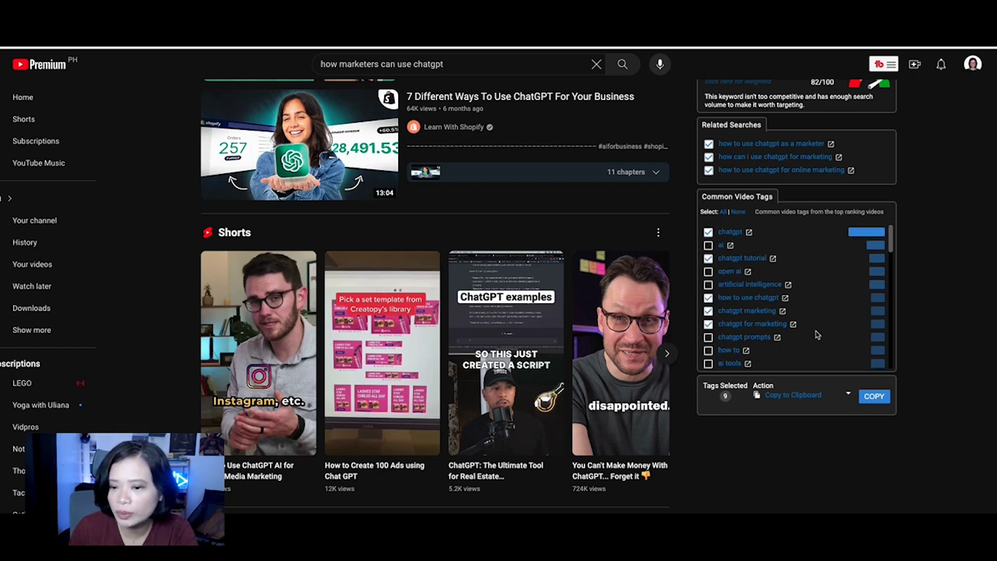
# Step: Add the common video tags chatgpt prompts, ai tools and chatgpt marketing prompts to the selection
pyautogui.scroll(-2, 819, 333)
pyautogui.click(709, 312)
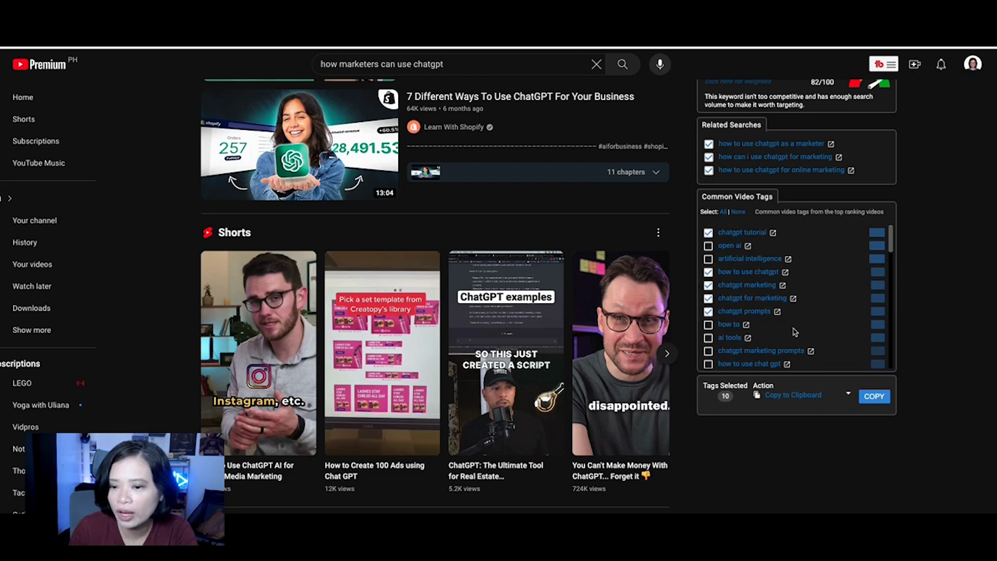
pyautogui.scroll(-1, 722, 304)
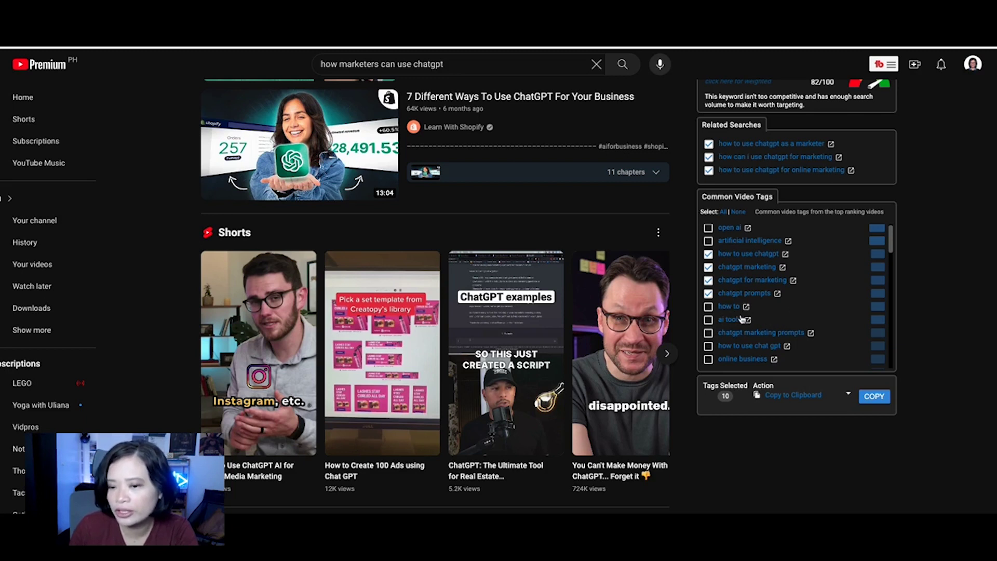
pyautogui.click(709, 320)
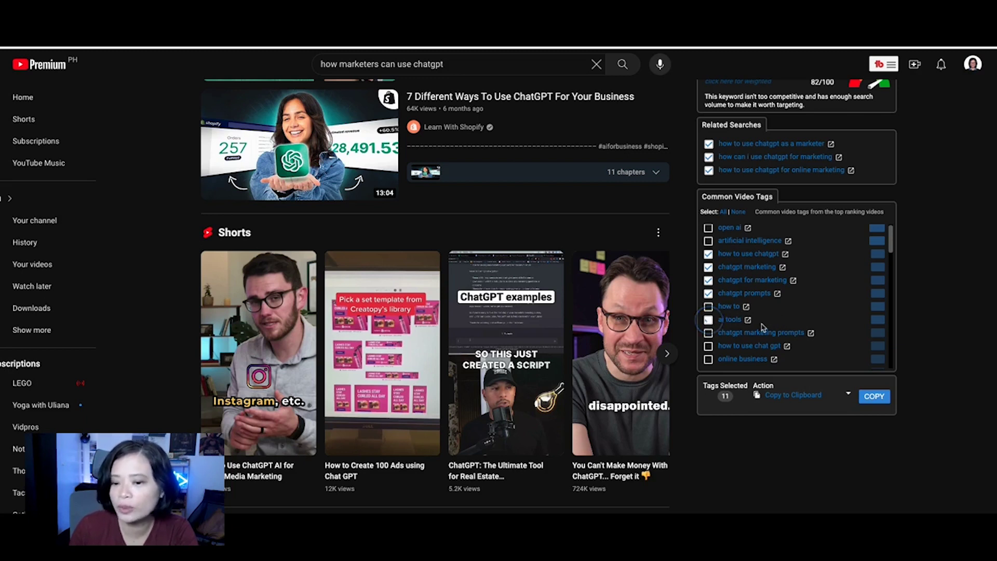
pyautogui.scroll(-2, 807, 313)
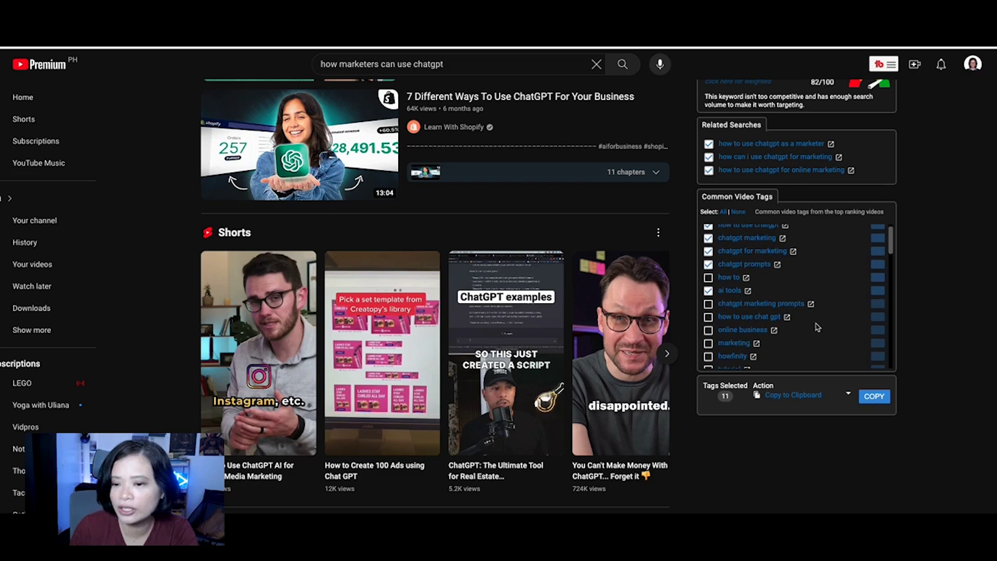
pyautogui.click(708, 304)
# Step: Review the rest of the common video tags and copy all selected tags and related searches to the clipboard
pyautogui.scroll(-1, 828, 322)
pyautogui.scroll(-5, 827, 323)
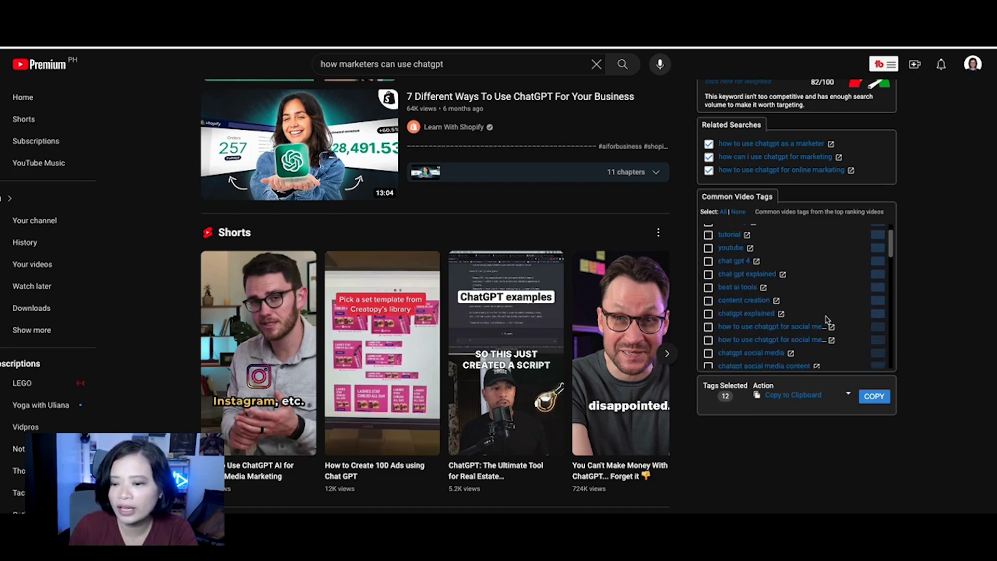
pyautogui.scroll(3, 835, 325)
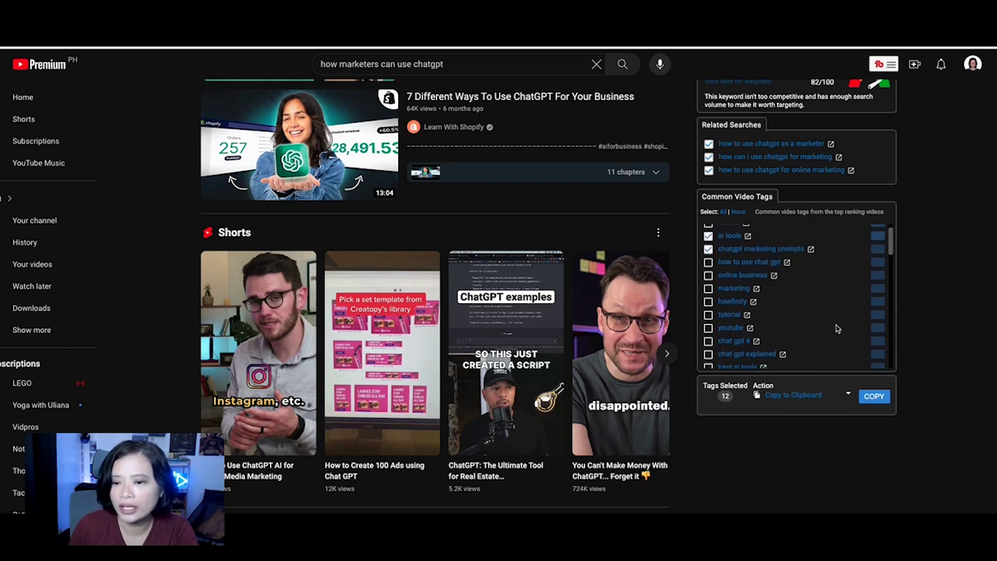
pyautogui.scroll(4, 838, 326)
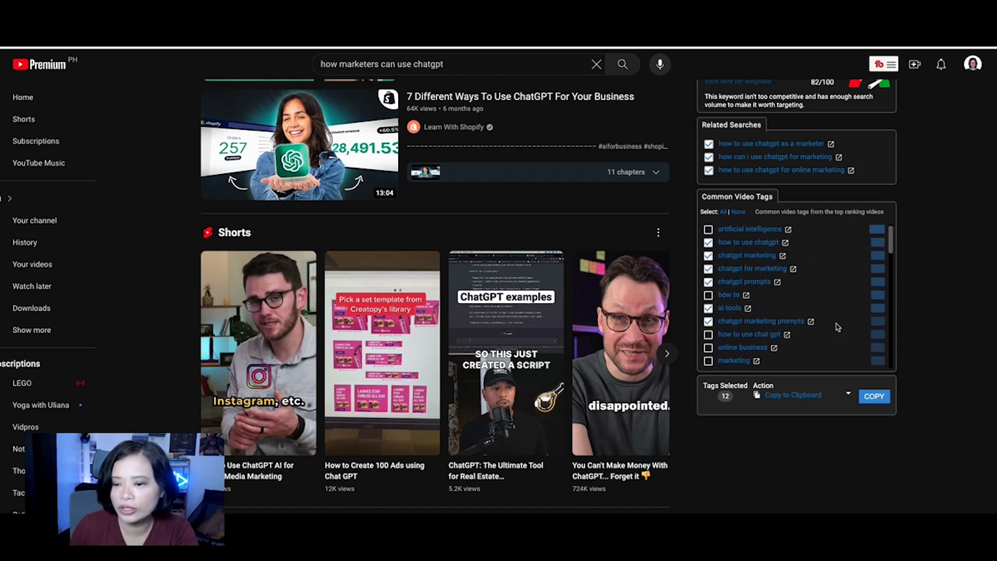
pyautogui.click(875, 396)
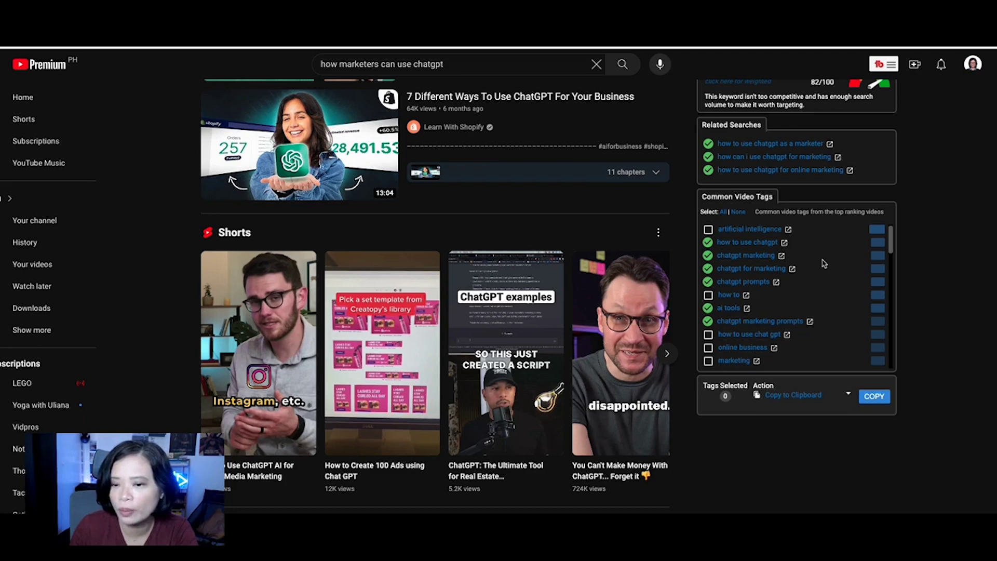
# Step: Open the related search "how to use chatgpt as a marketer" from the Search Explorer
pyautogui.scroll(-1, 826, 264)
pyautogui.click(761, 169)
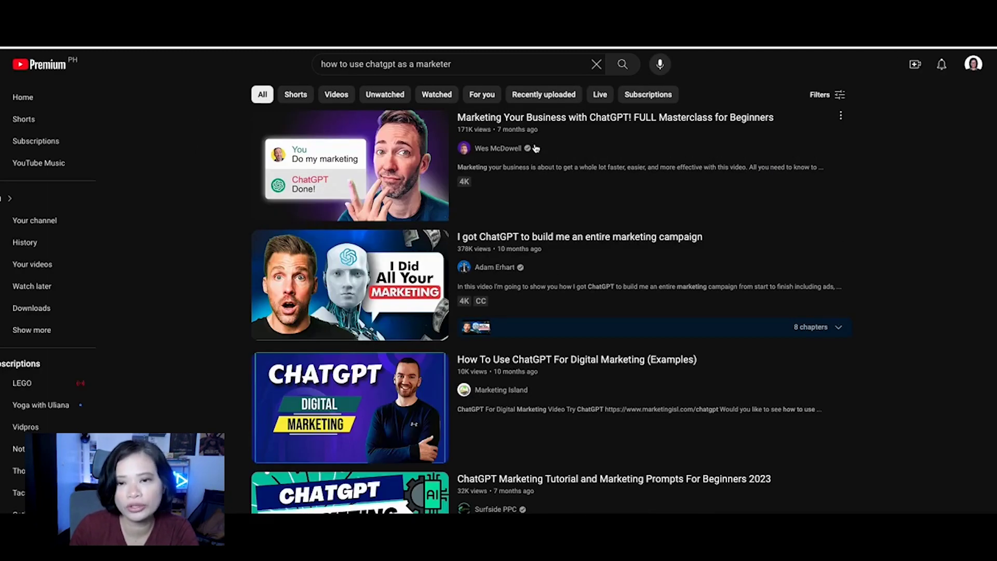
pyautogui.moveTo(544, 176)
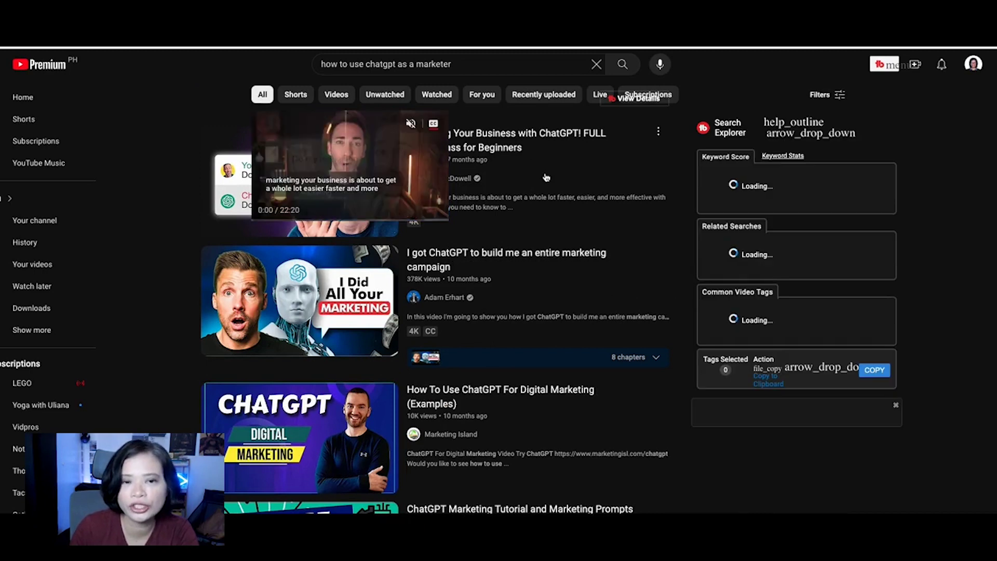
# Step: Examine the Search Explorer's keyword score and common video tags for "how to use chatgpt as a marketer"
pyautogui.scroll(-3, 779, 338)
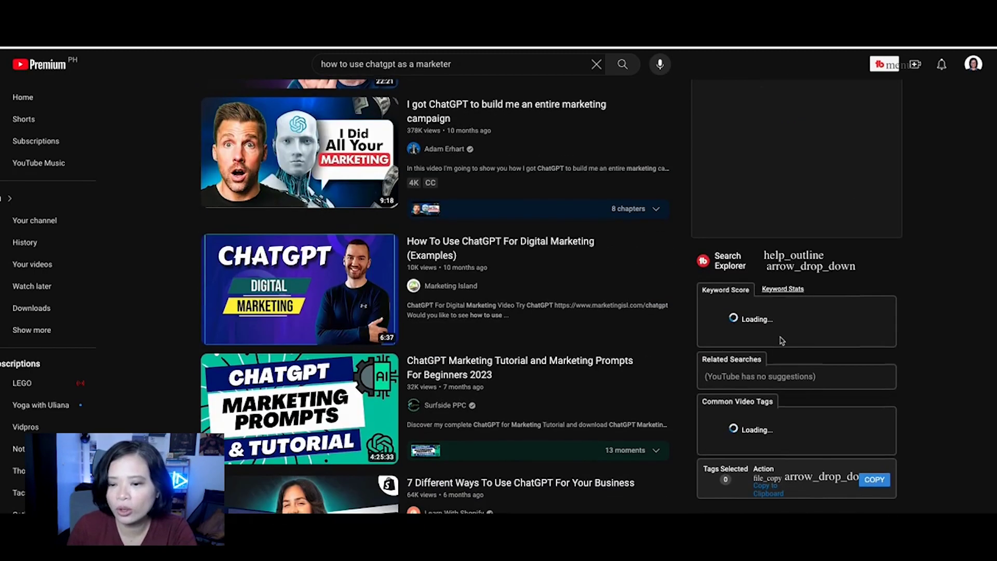
pyautogui.scroll(-1, 782, 341)
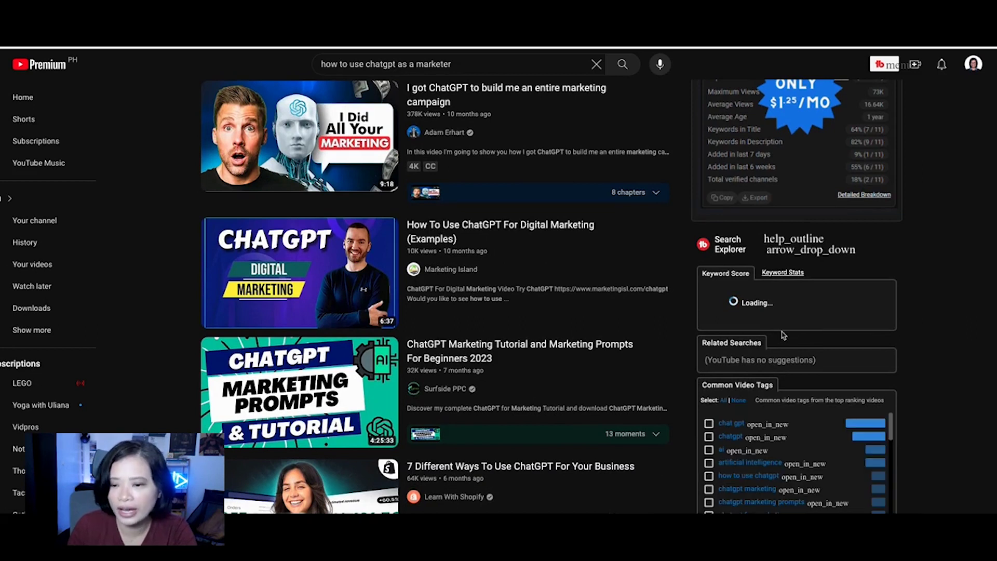
pyautogui.scroll(-2, 784, 336)
pyautogui.scroll(3, 405, 88)
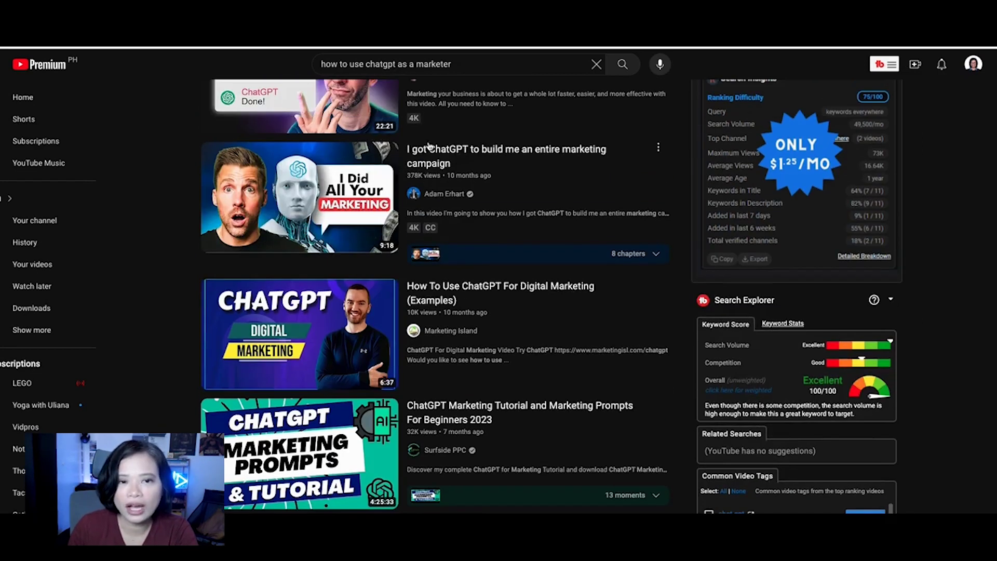
pyautogui.rightClick(407, 88)
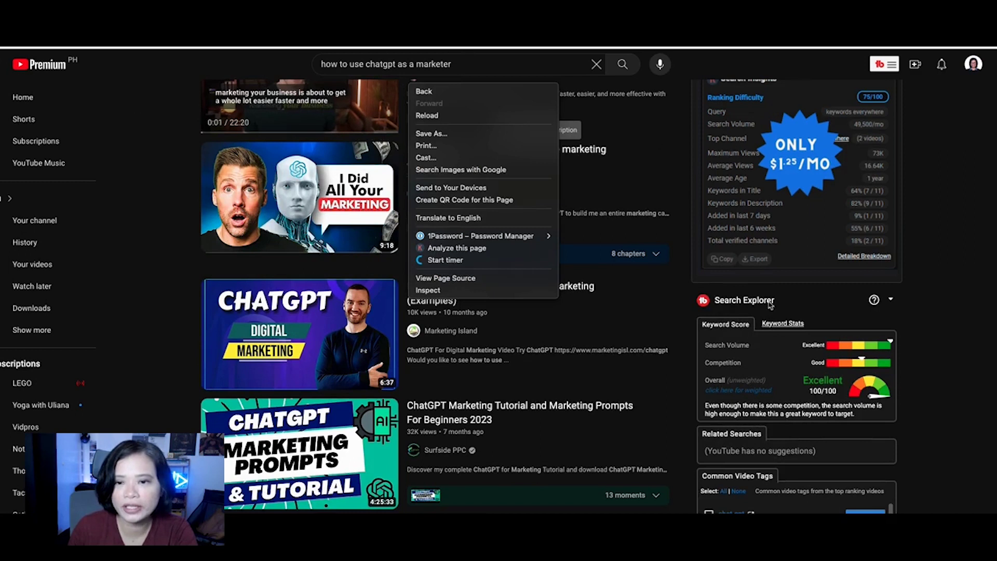
pyautogui.click(694, 276)
pyautogui.scroll(-1, 685, 283)
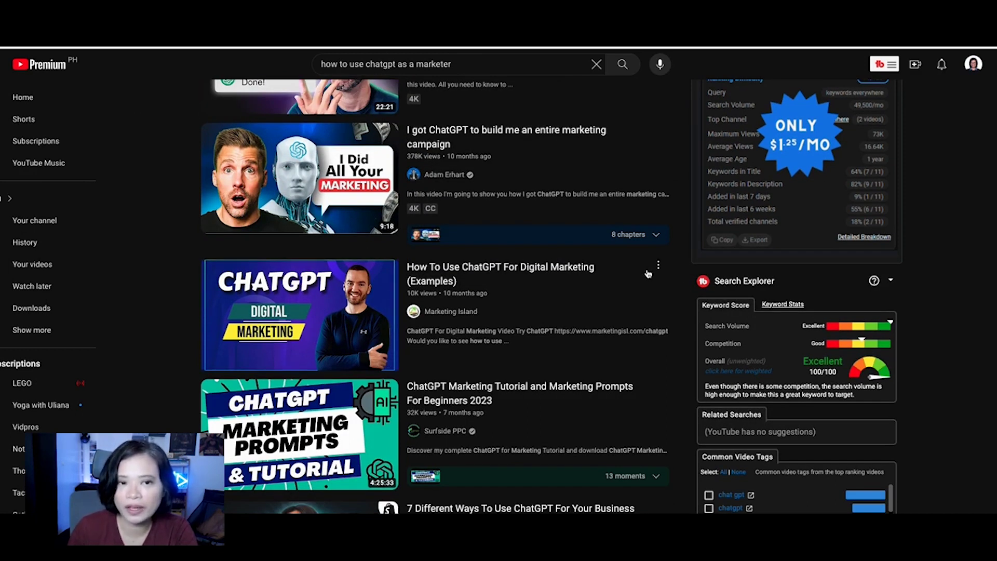
# Step: Open the common video tag "chatgpt marketing prompts" from the Search Explorer as a new search
pyautogui.scroll(-3, 649, 275)
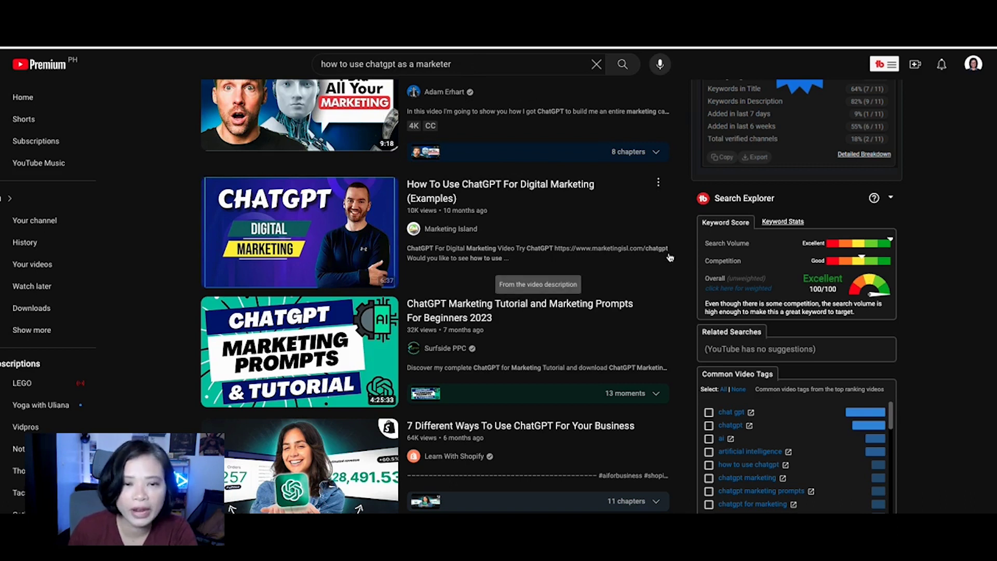
pyautogui.scroll(-1, 730, 265)
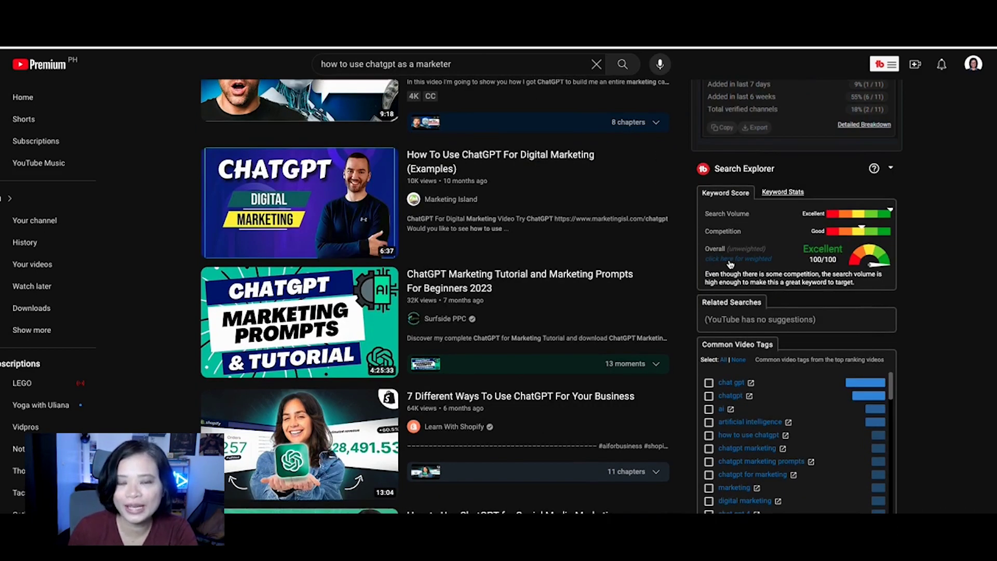
pyautogui.click(761, 461)
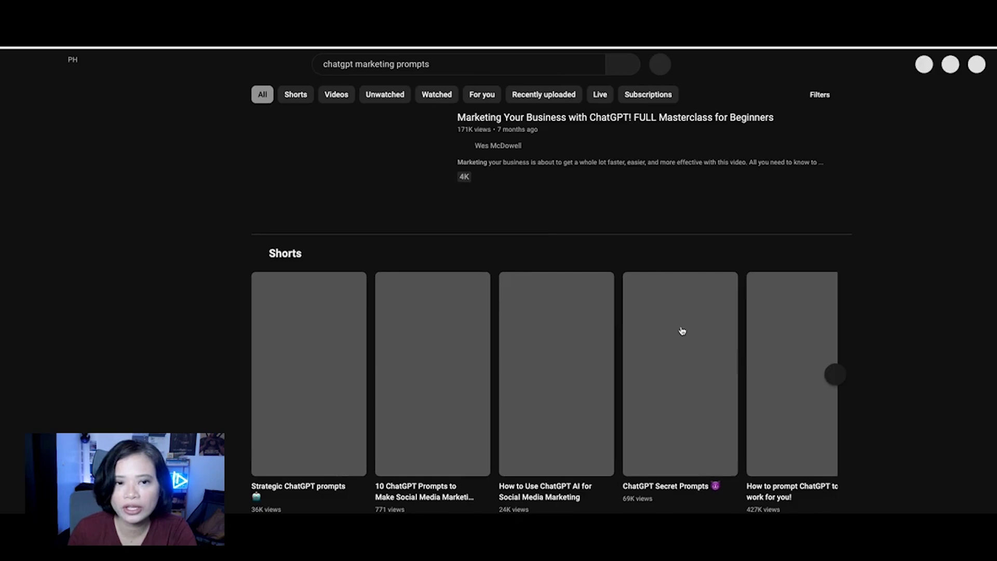
pyautogui.click(434, 63)
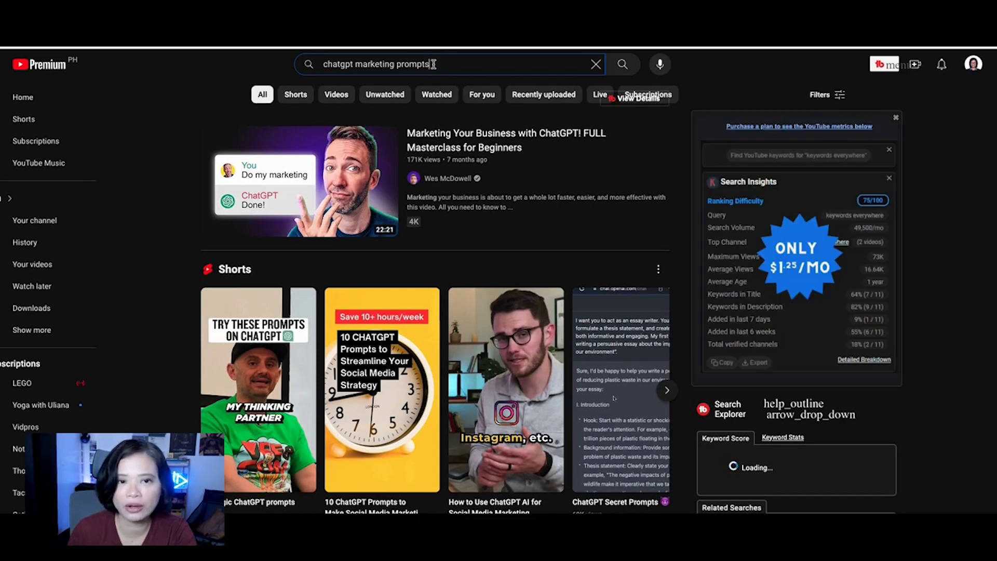
# Step: Examine the keyword score, related searches and top video results for "chatgpt marketing prompts"
pyautogui.scroll(-2, 736, 222)
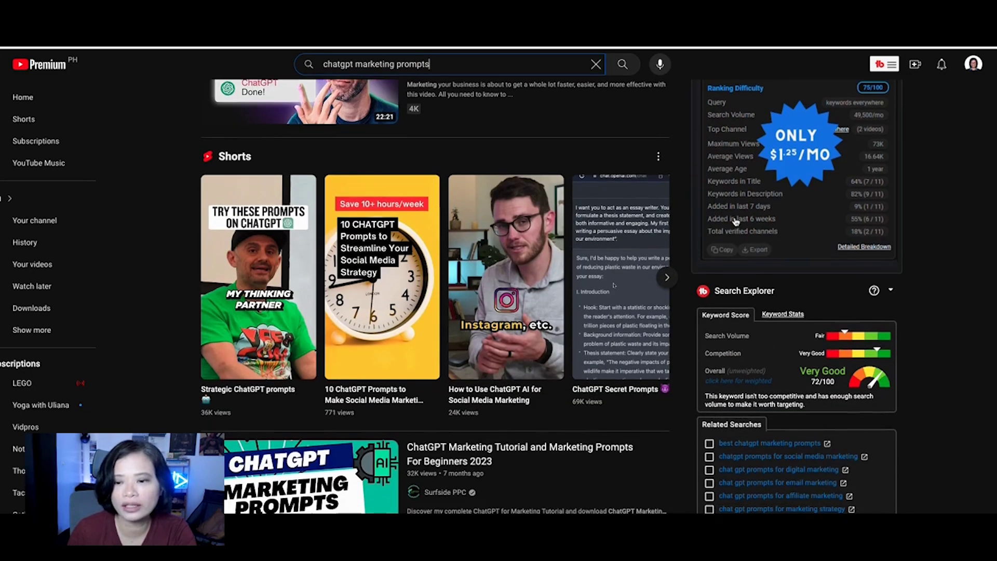
pyautogui.scroll(-2, 738, 218)
pyautogui.scroll(3, 779, 291)
pyautogui.scroll(-2, 793, 327)
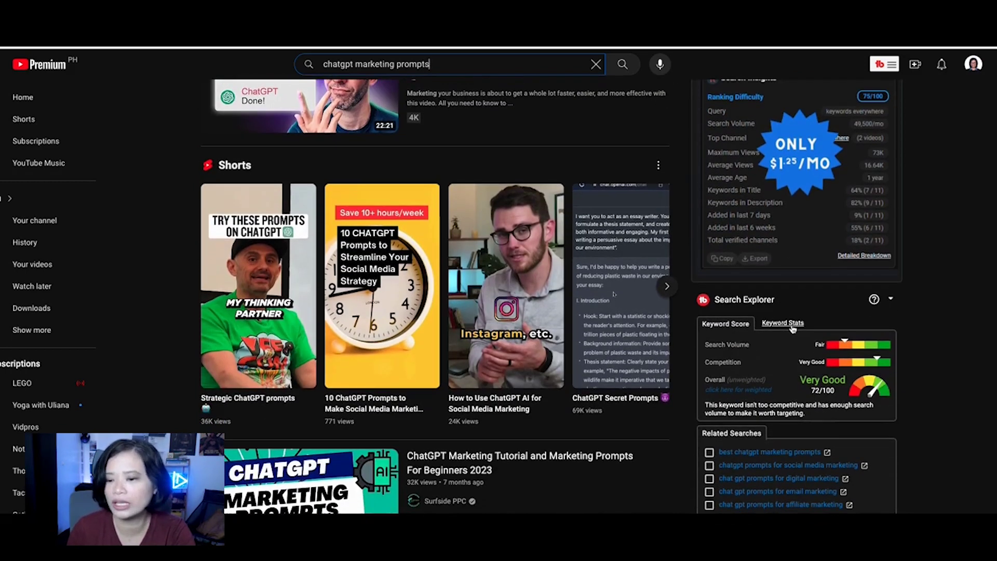
pyautogui.scroll(-3, 793, 328)
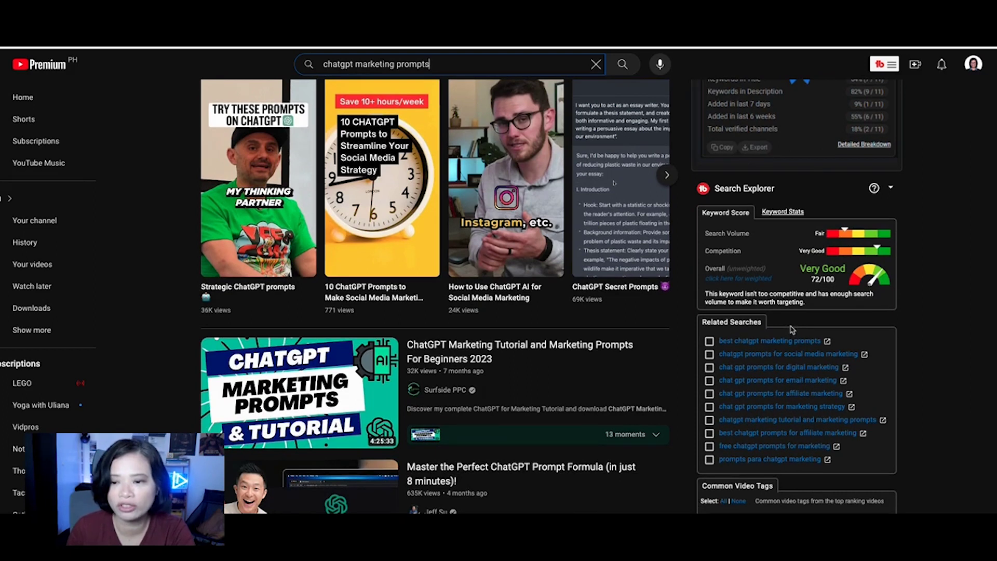
pyautogui.scroll(5, 792, 329)
pyautogui.click(260, 75)
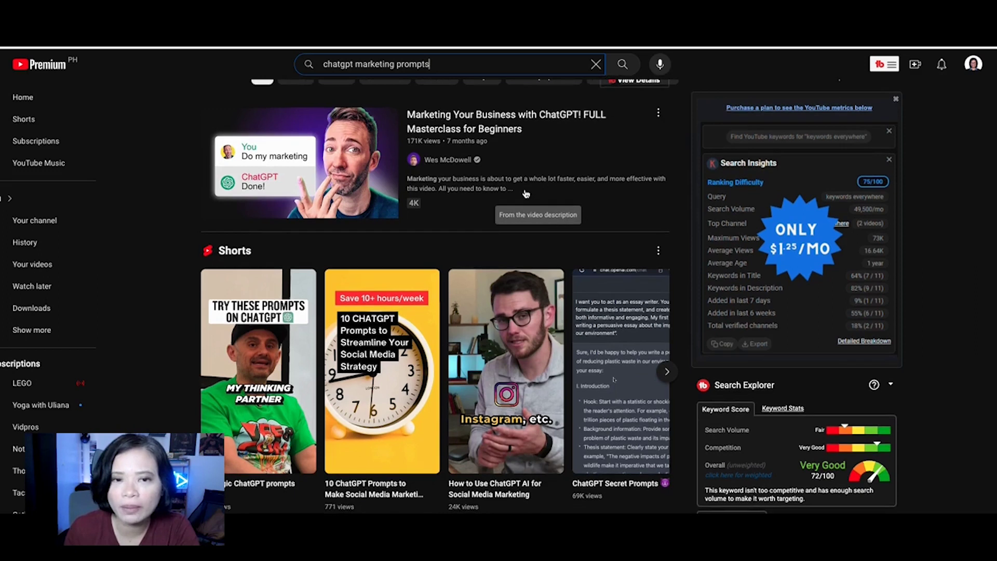
pyautogui.scroll(-1, 526, 194)
pyautogui.moveTo(526, 194)
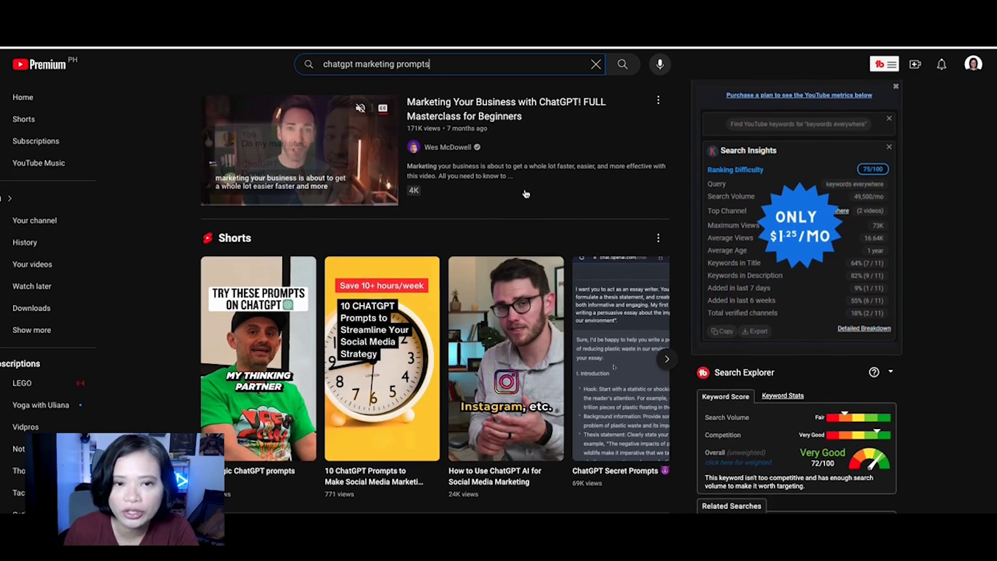
pyautogui.scroll(2, 526, 194)
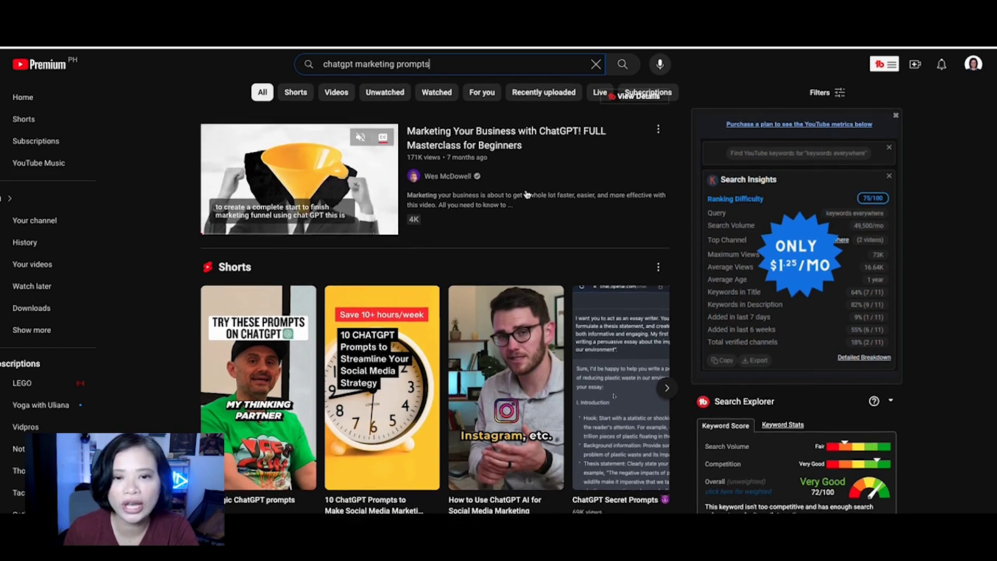
# Step: Open the related search "chatgpt prompts for social media marketing" from the Search Explorer
pyautogui.scroll(-4, 526, 194)
pyautogui.scroll(-6, 527, 193)
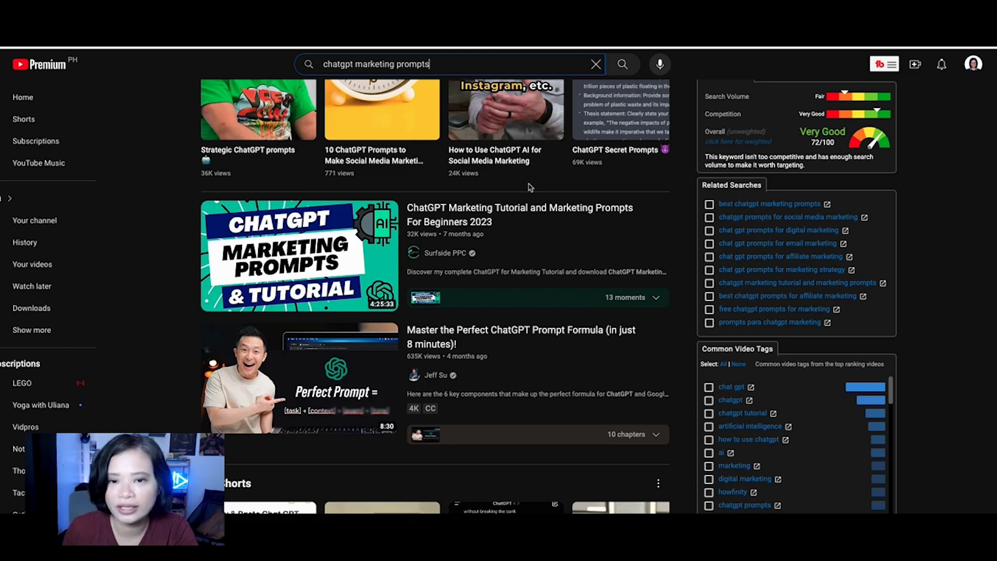
pyautogui.scroll(2, 530, 187)
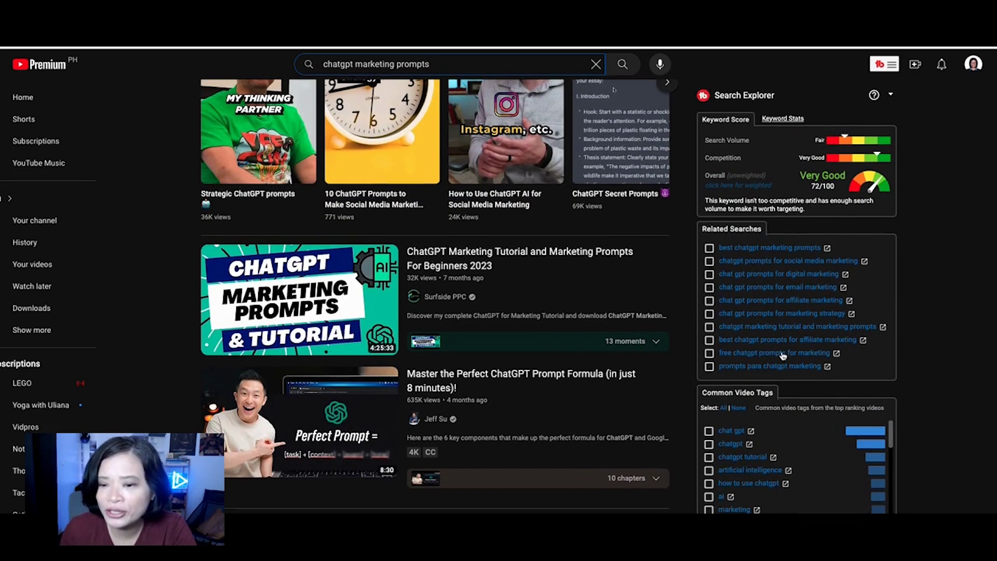
pyautogui.scroll(-1, 784, 356)
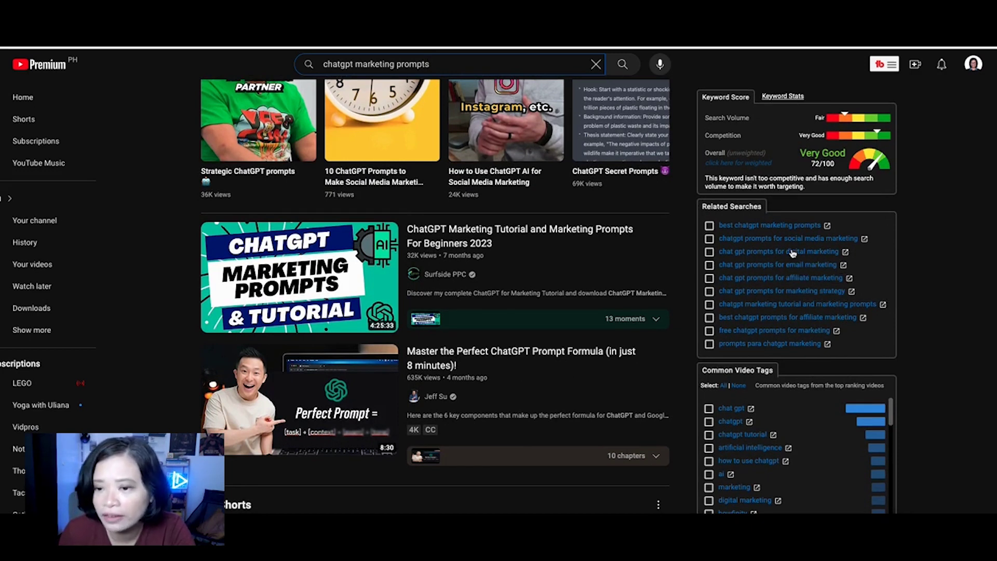
pyautogui.click(823, 242)
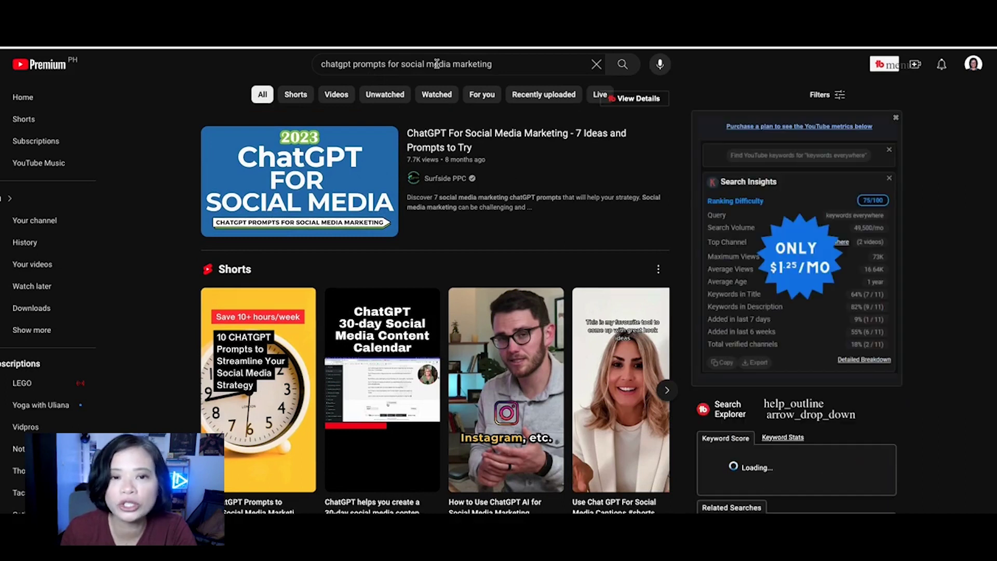
pyautogui.click(437, 64)
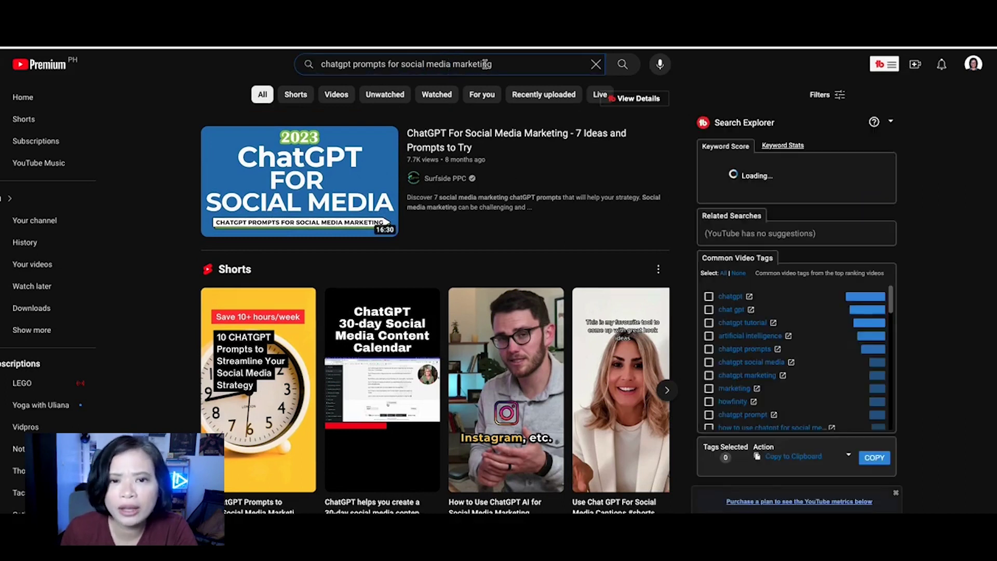